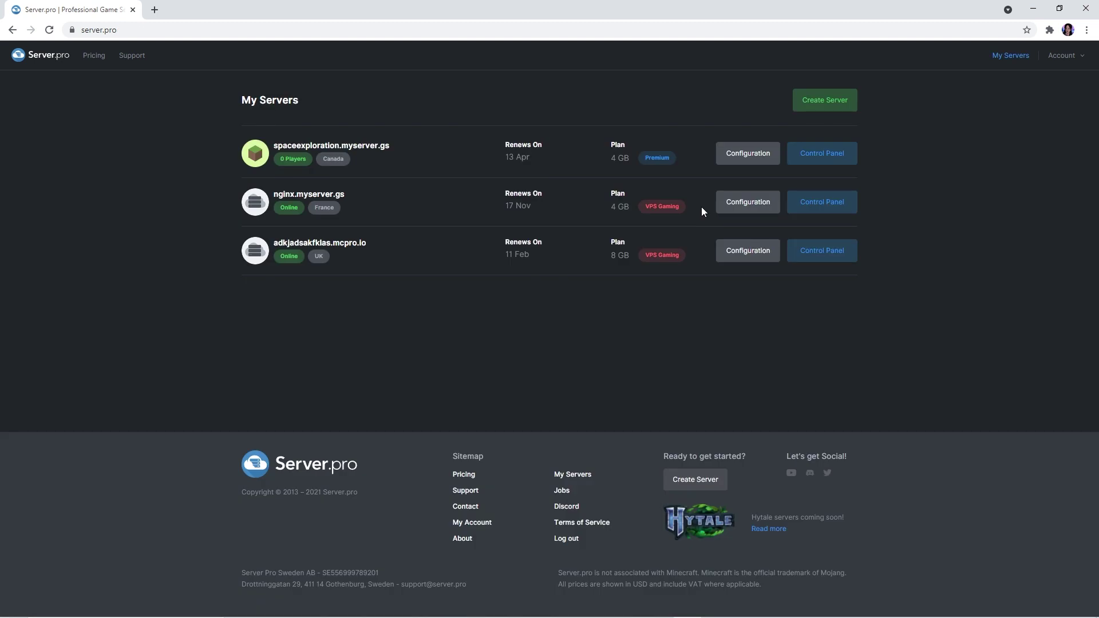
- Start a new service on nginx.myserver.gs and browse the available services list
left_click(808, 202)
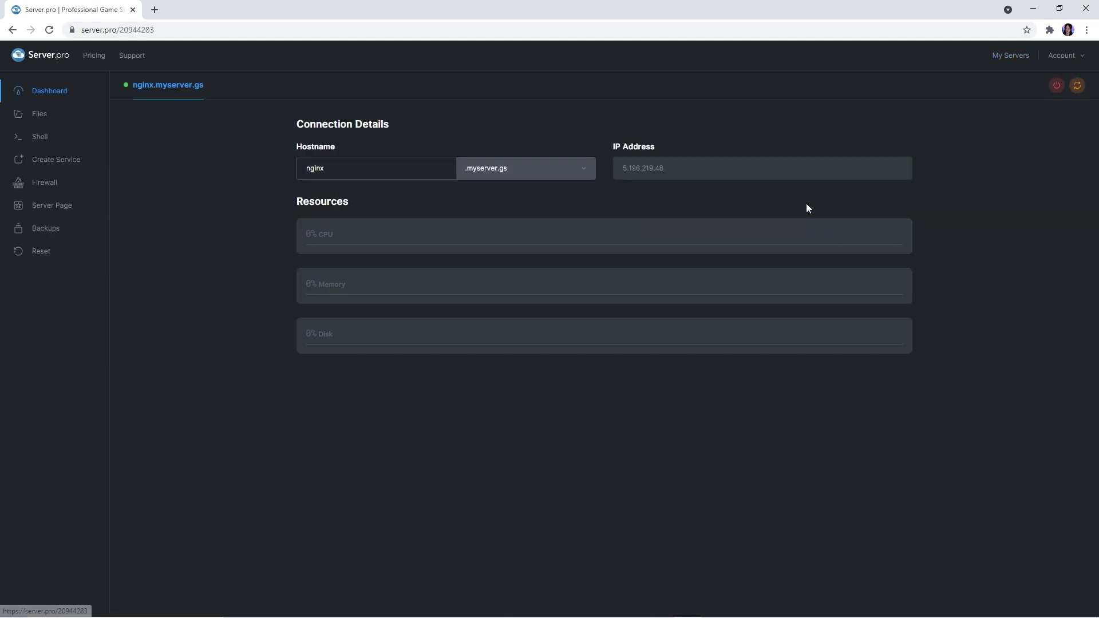
left_click(74, 161)
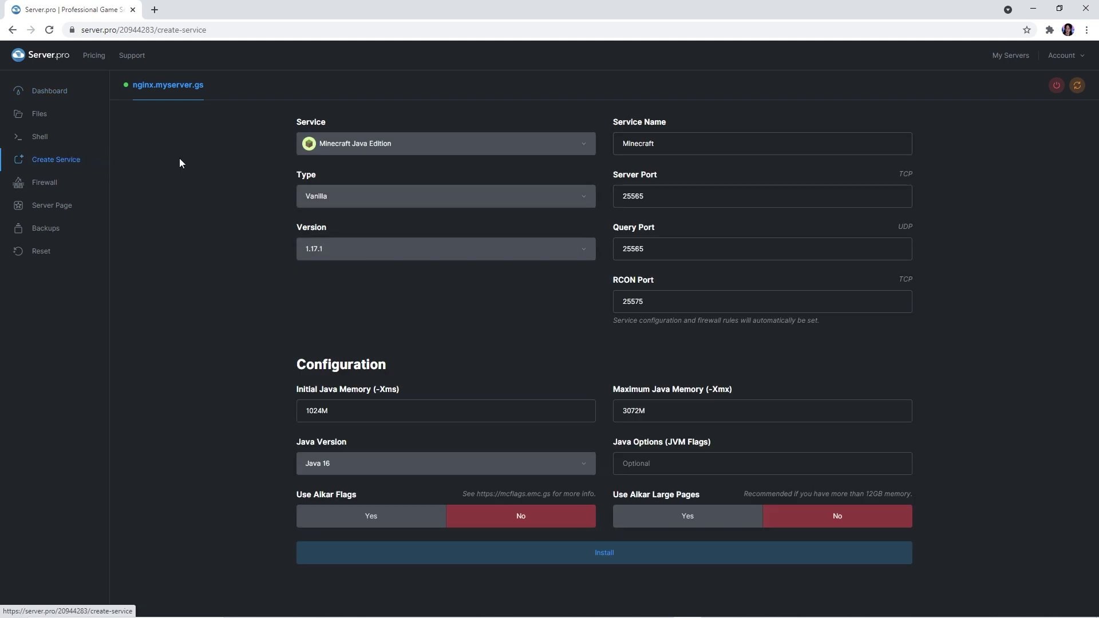
left_click(327, 146)
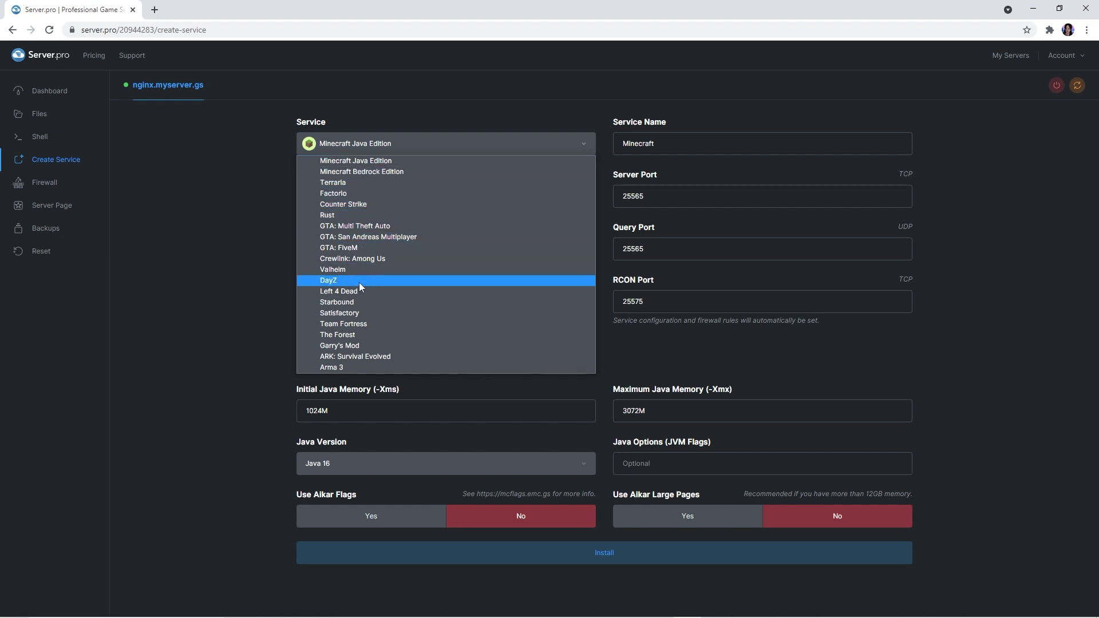
scroll(369, 313, "down", 4)
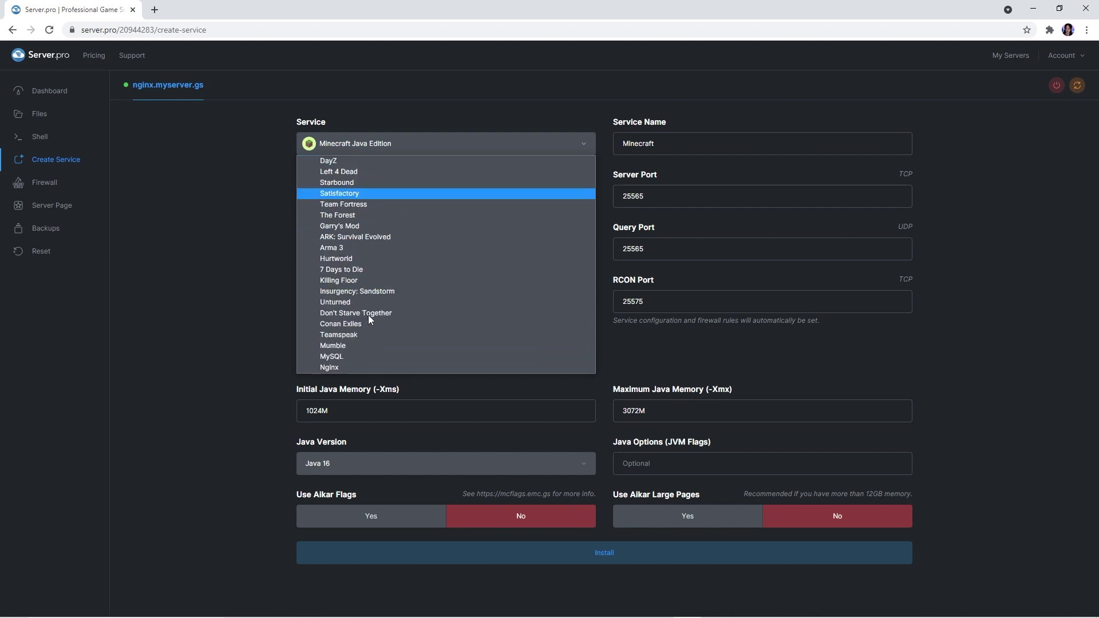
- Install Nginx on nginx.myserver.gs, keeping the Stable-alpine-perl version
left_click(346, 367)
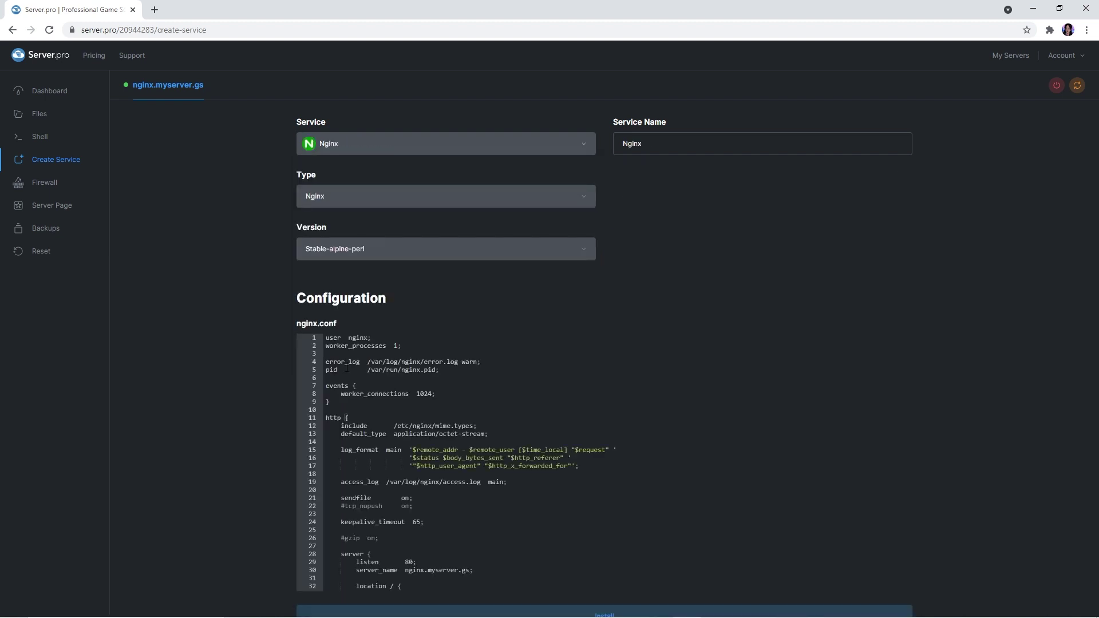
left_click(328, 249)
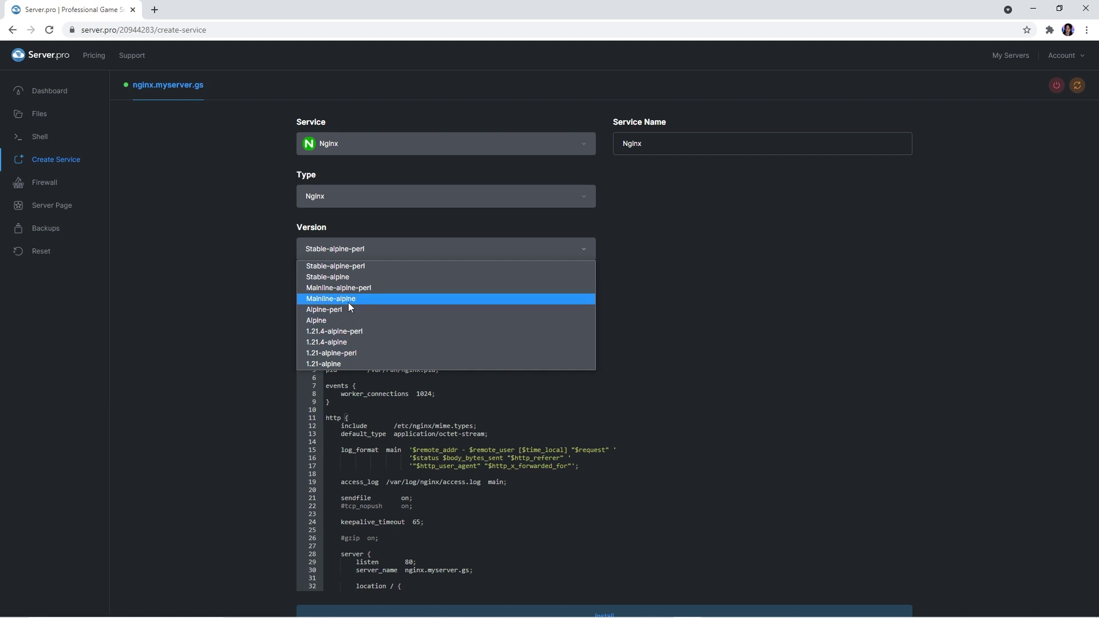
left_click(218, 284)
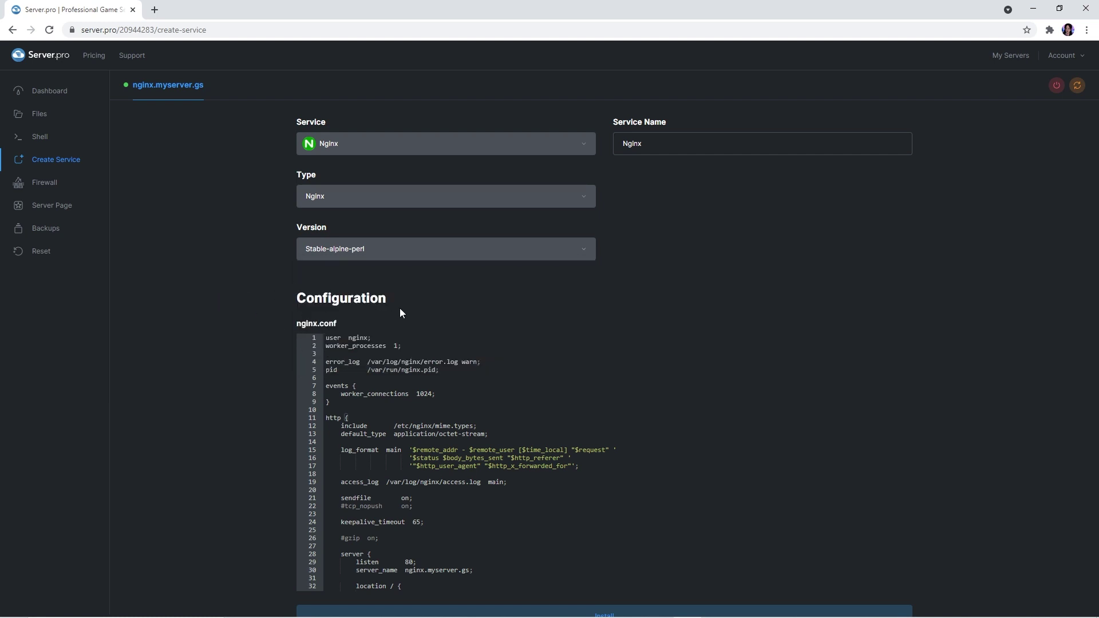
scroll(888, 324, "down", 1)
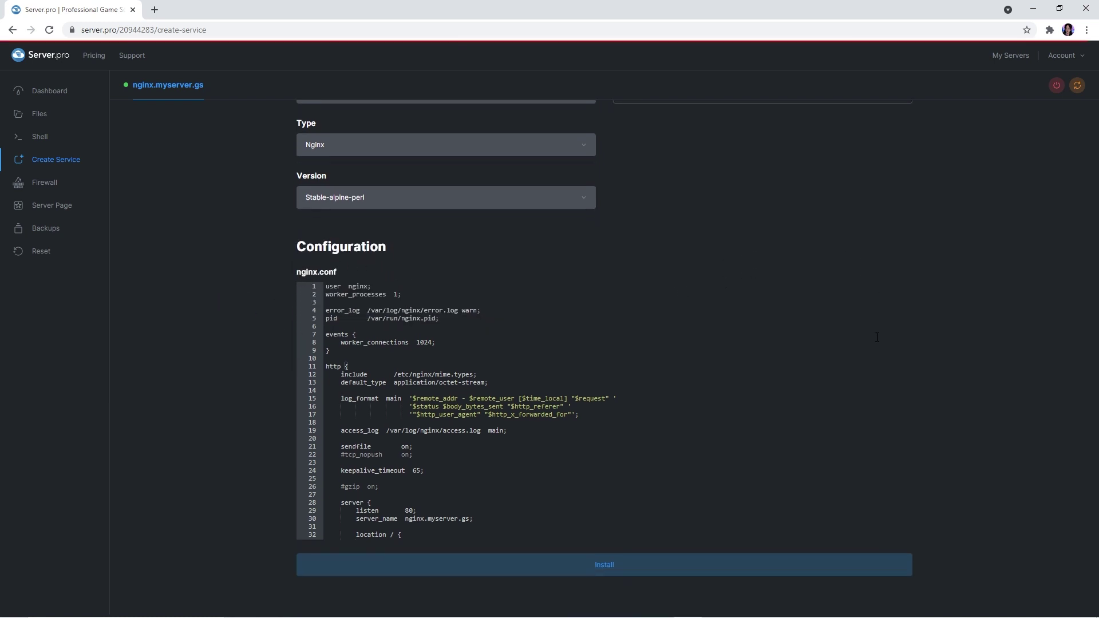
left_click(593, 564)
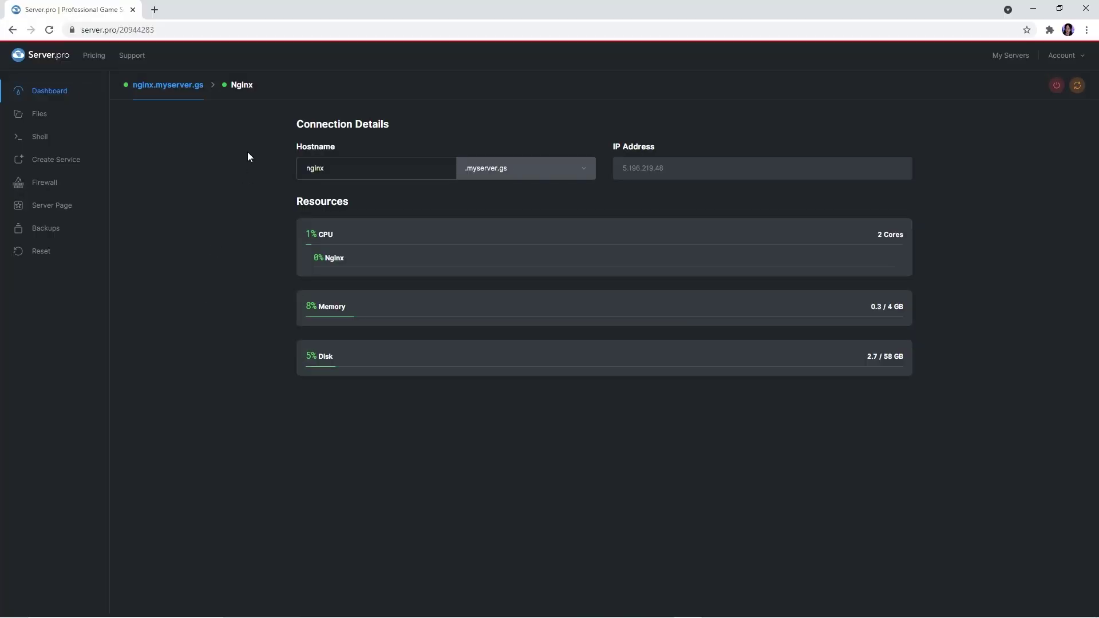
- Begin a new blank file in the Nginx service's public folder
left_click(242, 85)
left_click(39, 113)
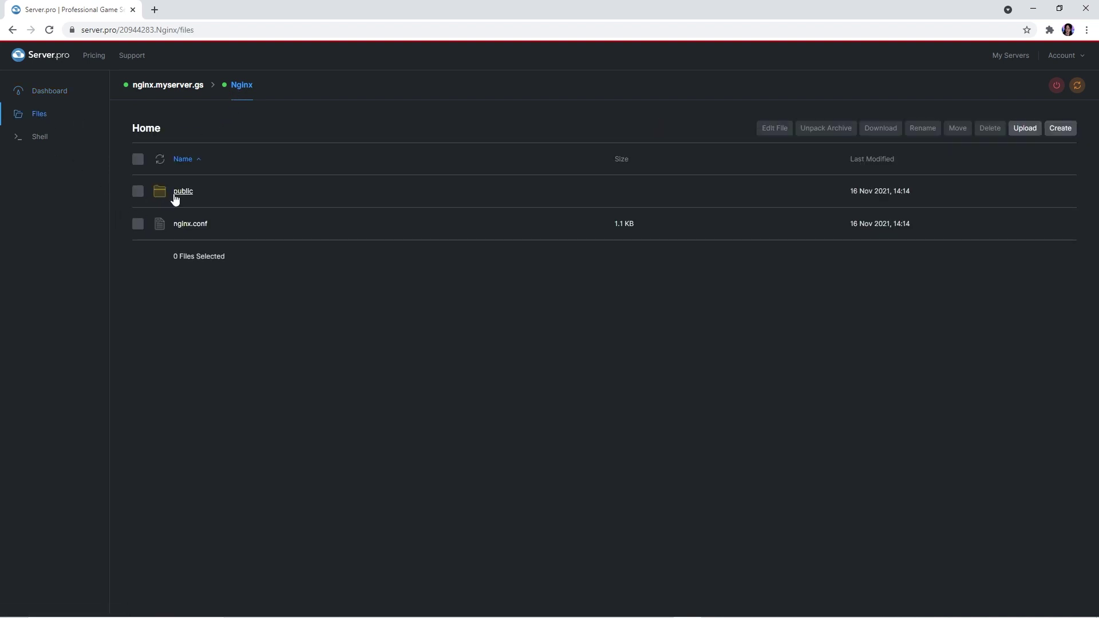
left_click(183, 191)
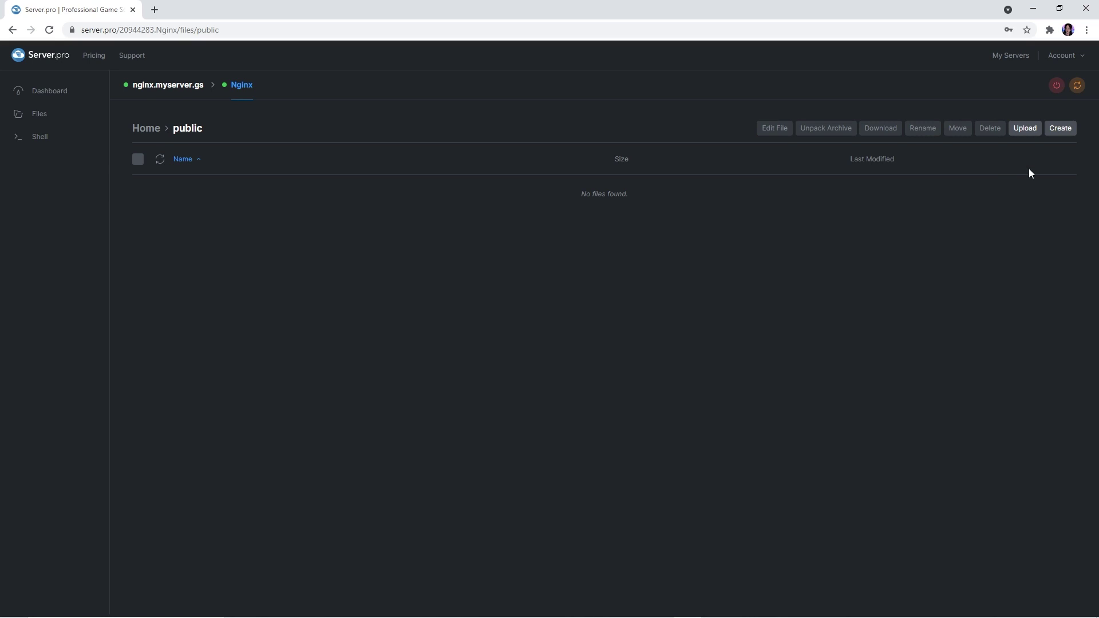
left_click(1060, 128)
left_click(1057, 151)
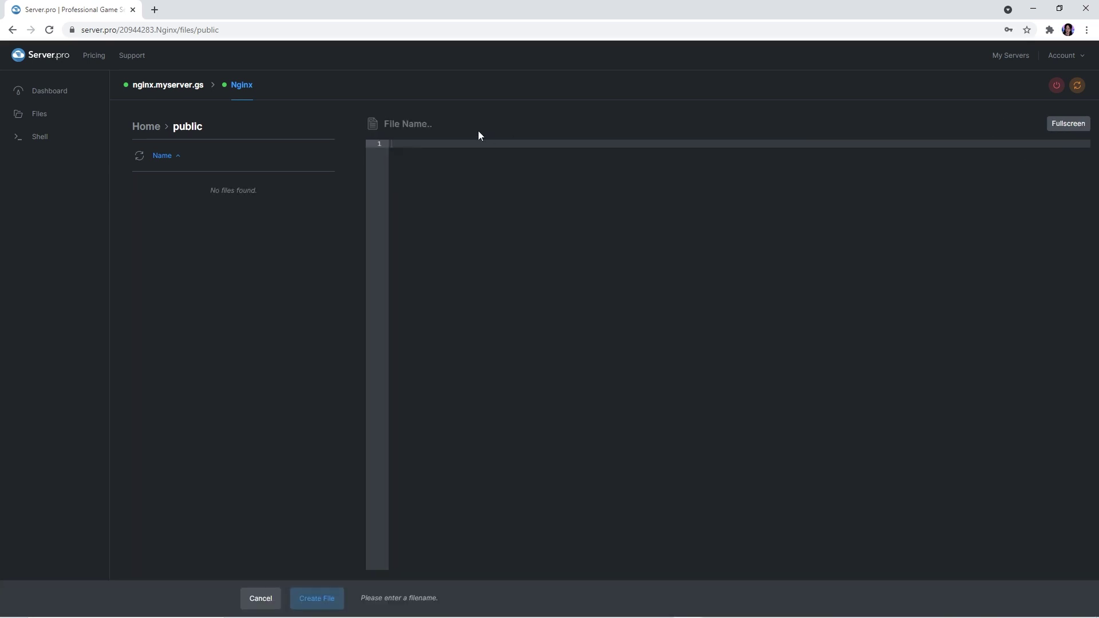
type("index.htm")
type("l")
type("test")
- Save index.html, return to the nginx.myserver.gs dashboard and copy its hostname
left_click(329, 604)
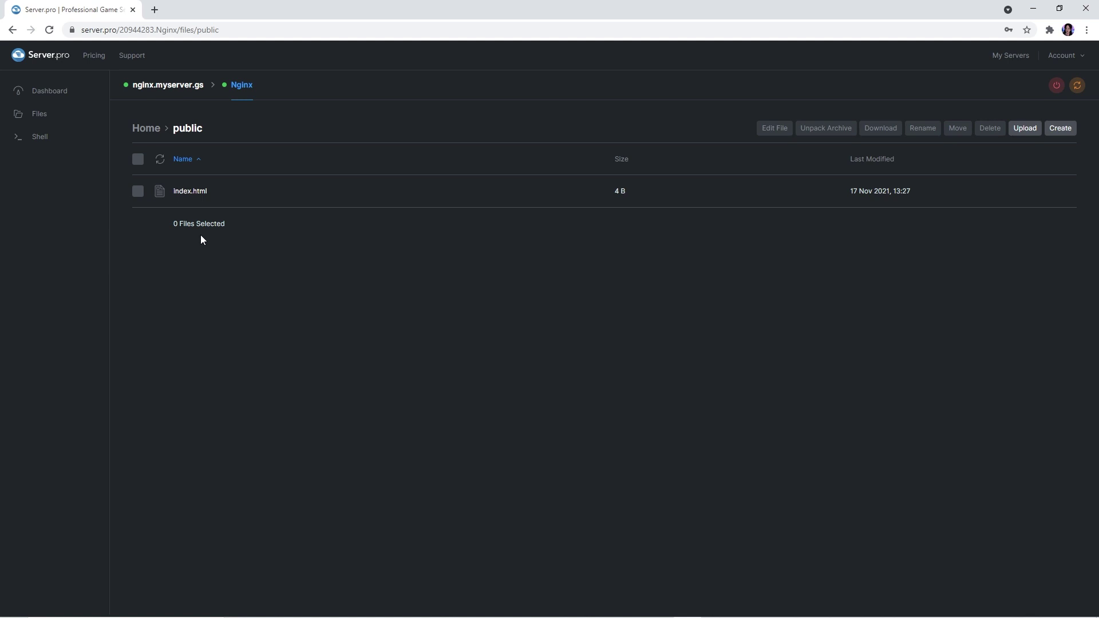
left_click(163, 84)
left_click(48, 90)
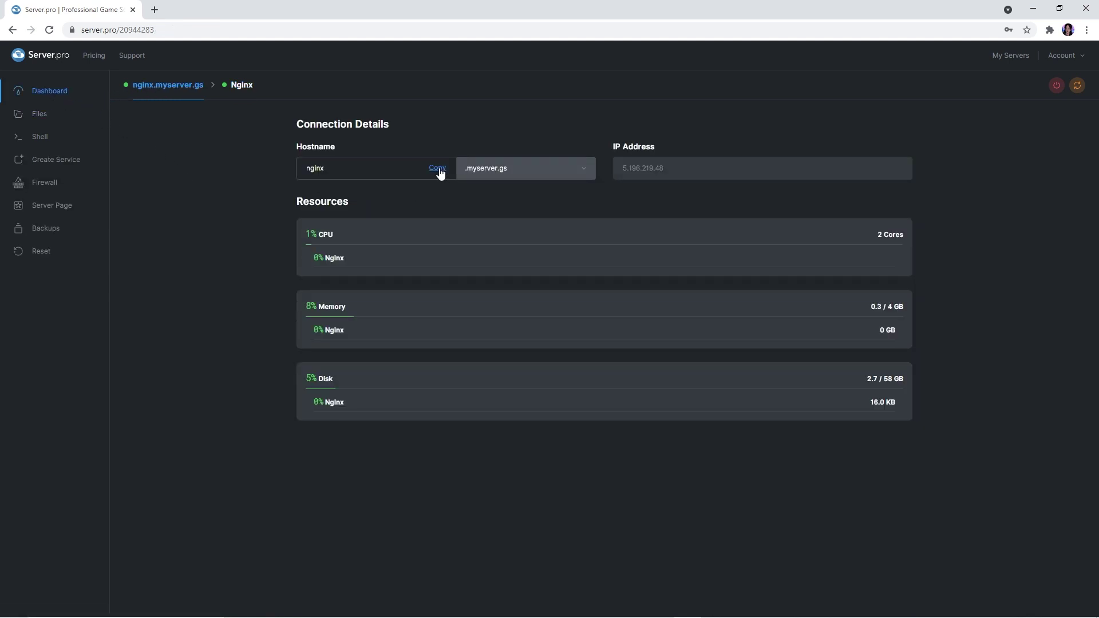
left_click(437, 168)
- Open a new Chrome tab with the nginx.myserver.gs hostname pasted as the address
left_click(154, 9)
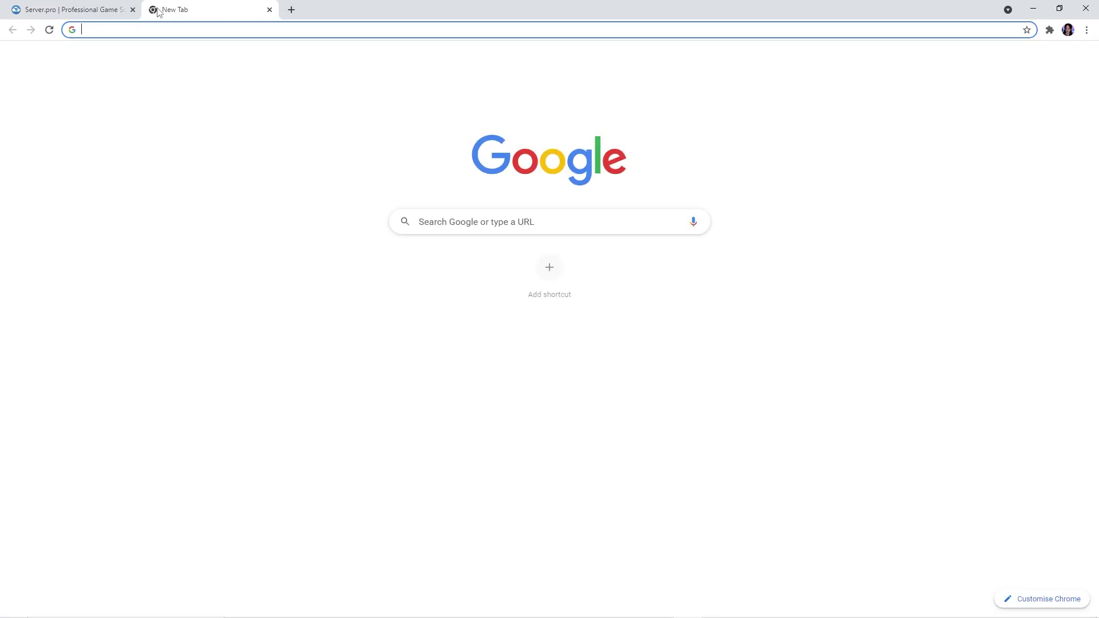
key("ctrl+v")
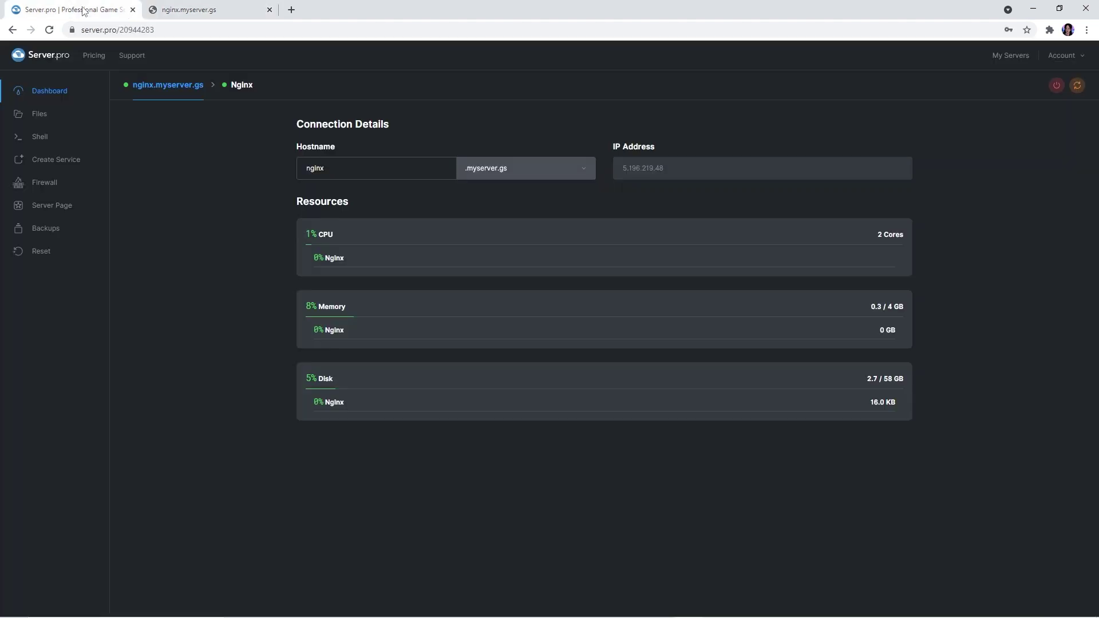
- Upload index.html, serverpro-logo.png and steve-head.png into the Nginx public folder
left_click(240, 84)
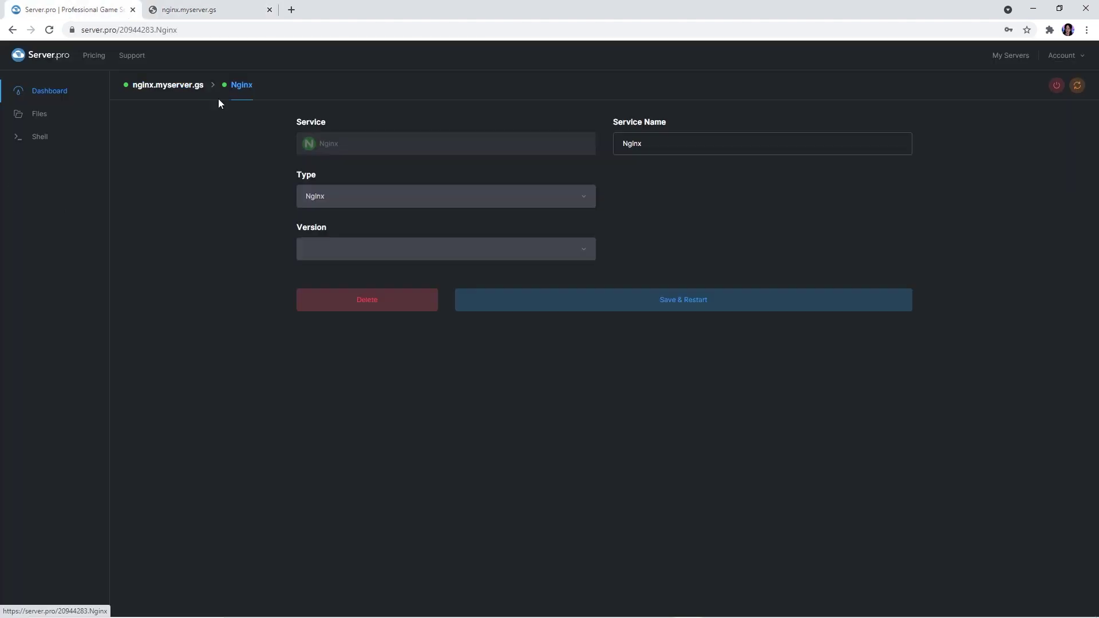
left_click(40, 113)
left_click(181, 192)
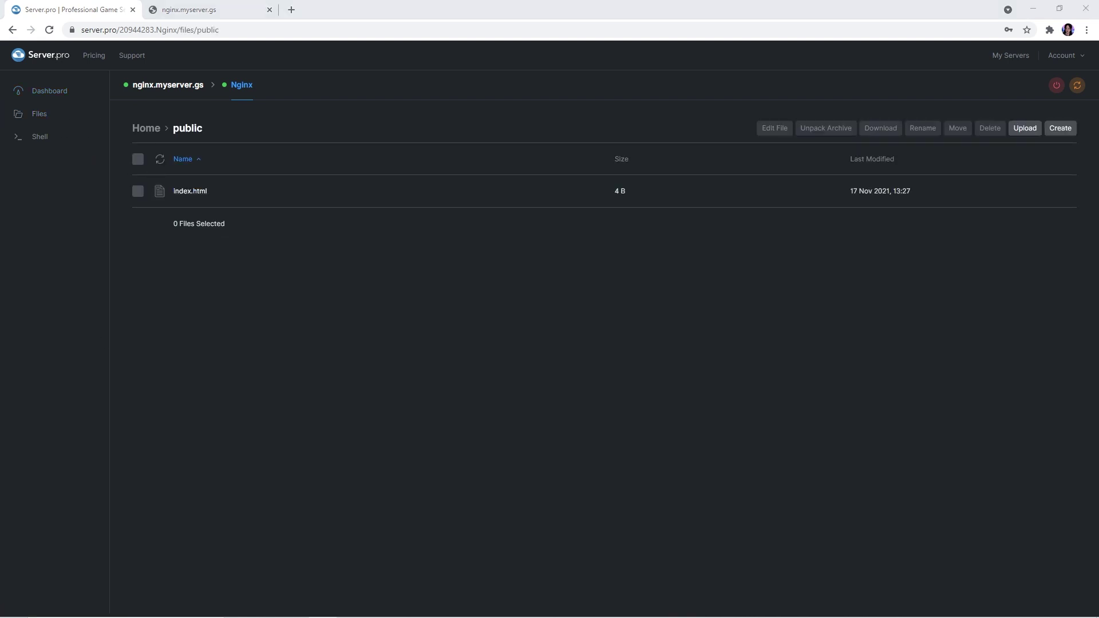
left_click_drag(2, 427, 239, 292)
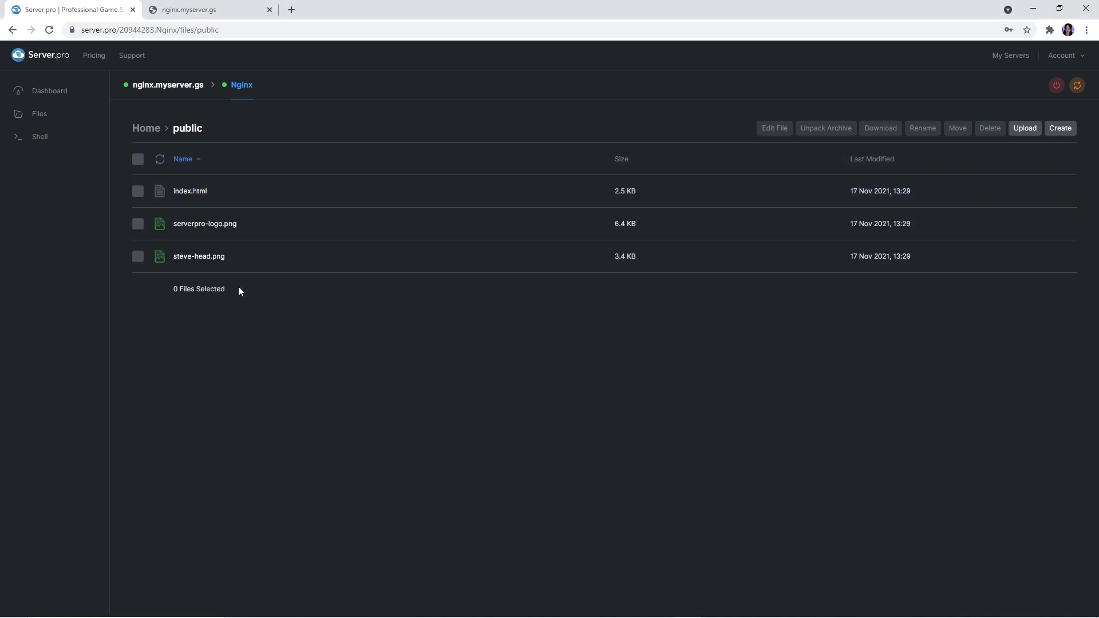
- Reload the nginx.myserver.gs tab to show the rainbow 'Much Beautiful!' page
left_click(187, 9)
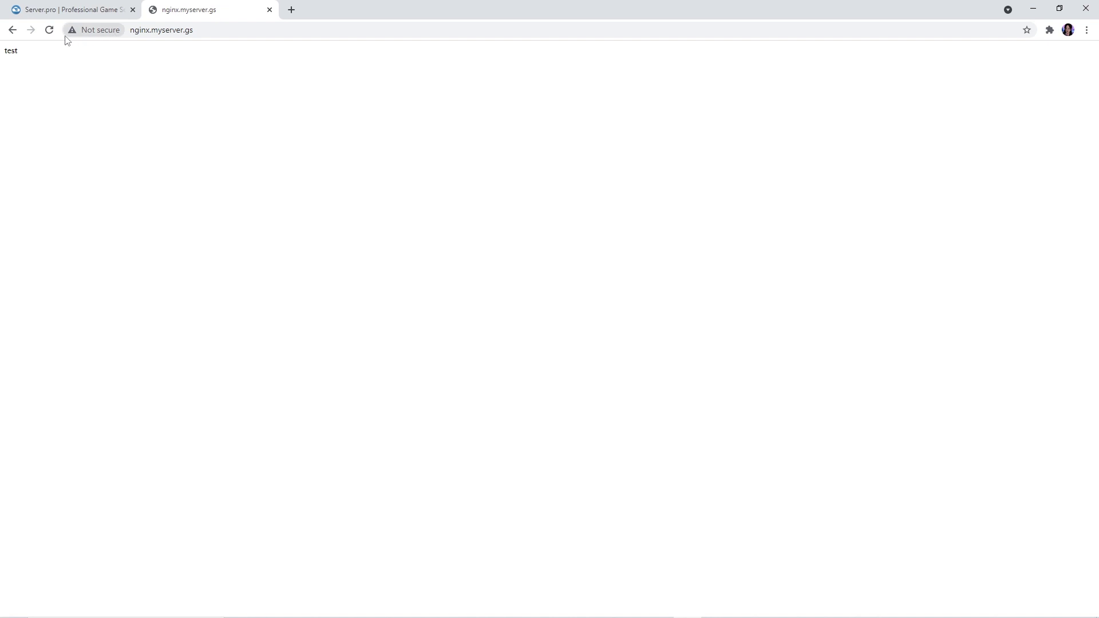
left_click(49, 29)
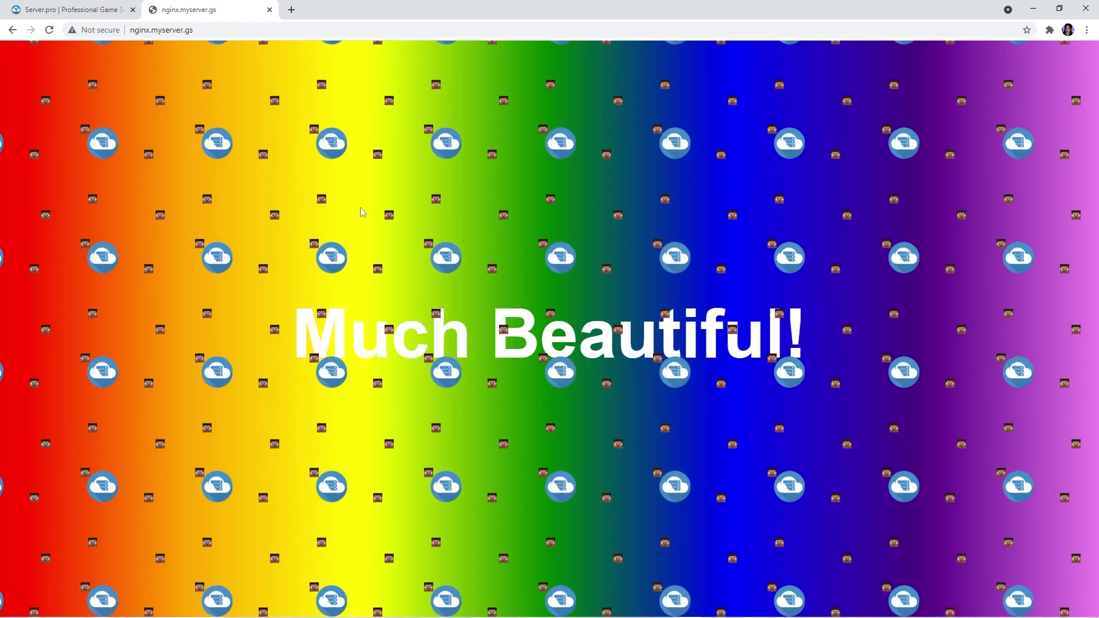